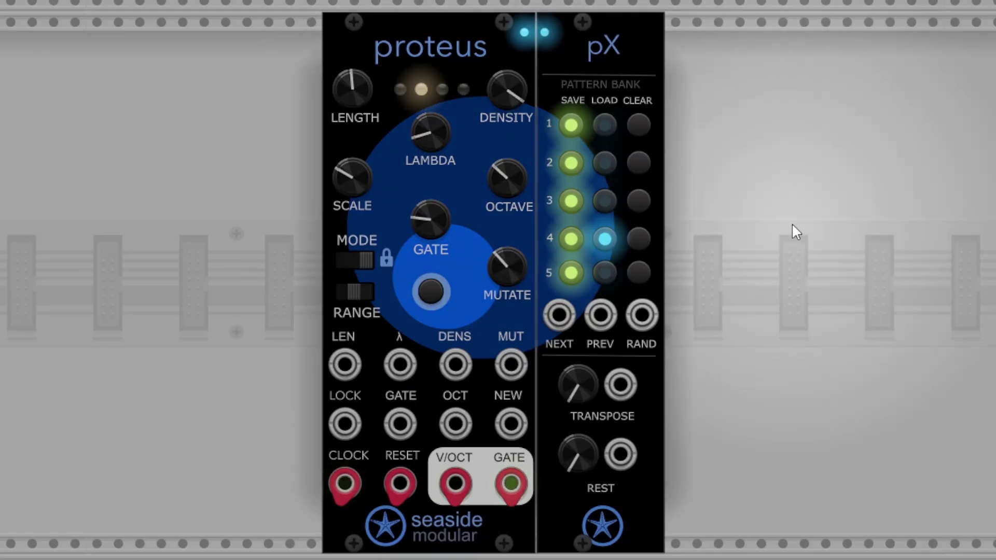
# Load pX bank pattern 2 and drag the Proteus GATE knob to change note length.
pyautogui.click(604, 163)
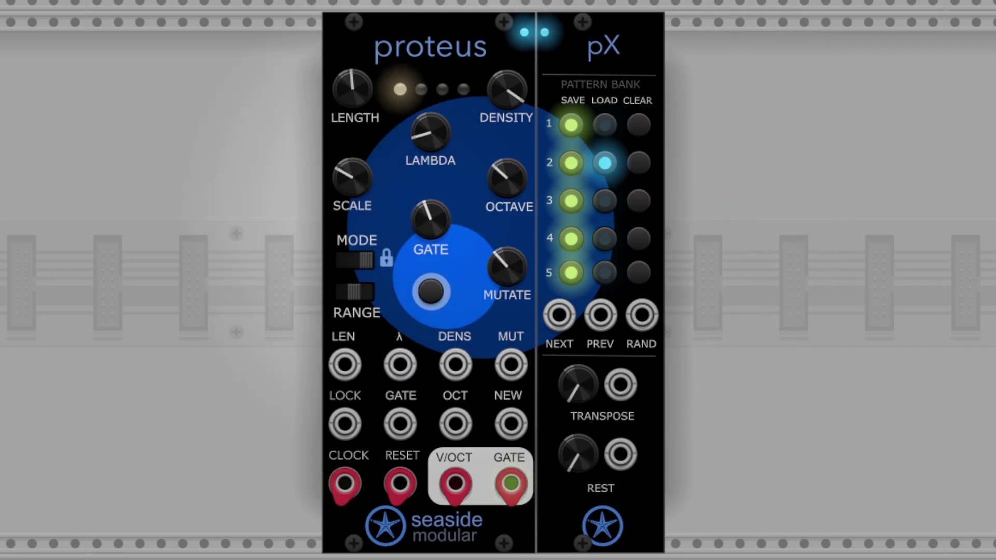
pyautogui.moveTo(430, 220); pyautogui.dragTo(431, 187)
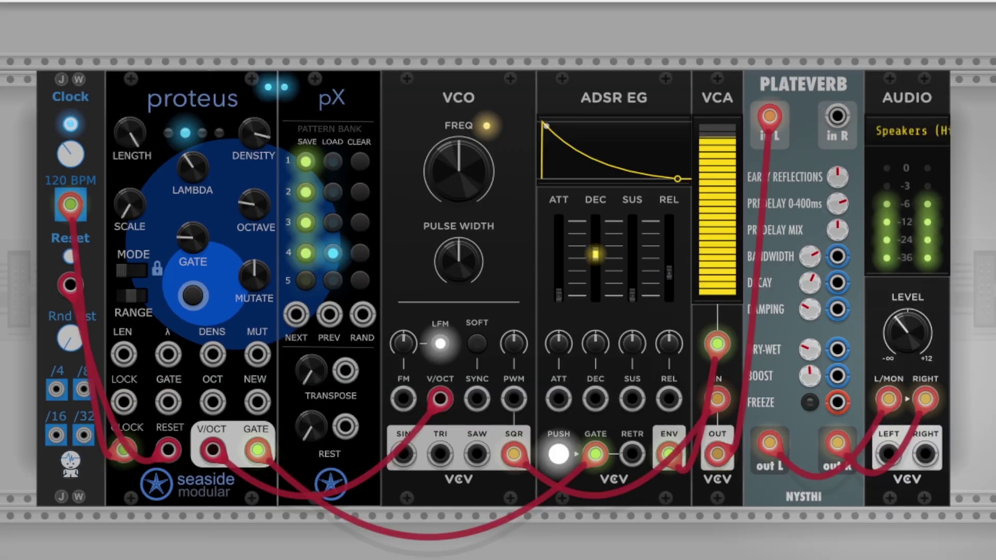
pyautogui.rightClick(190, 170)
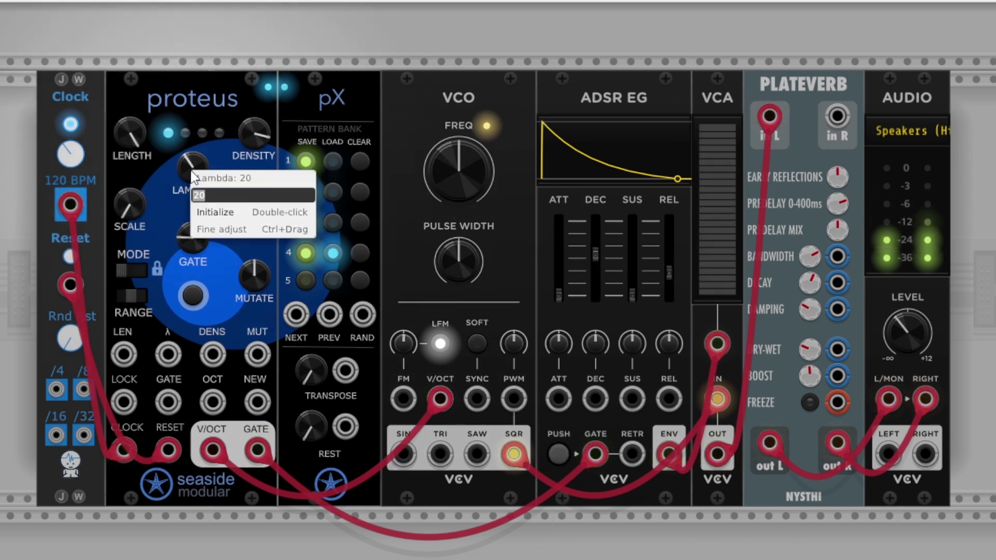
pyautogui.click(191, 173)
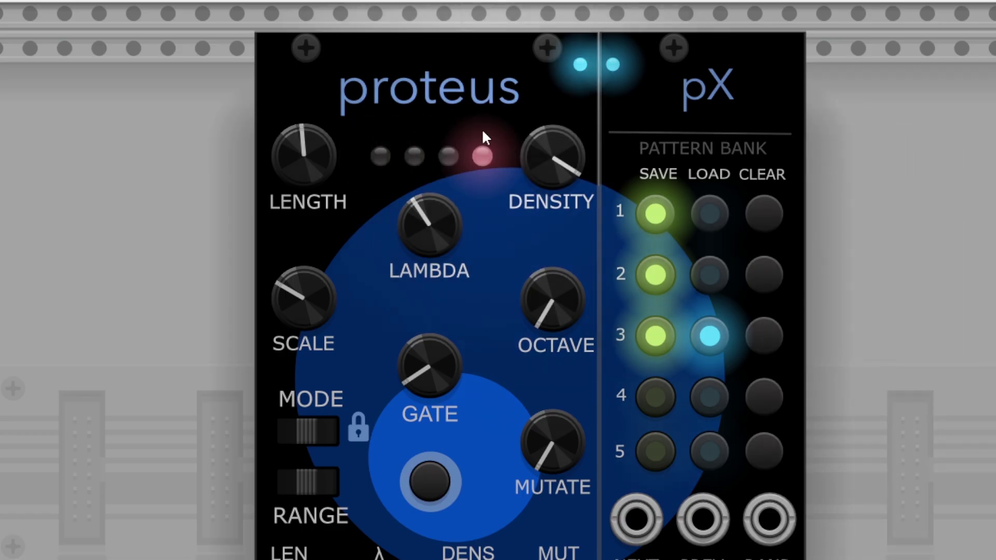
# Trigger the large NEW button on Proteus for a fresh random sequence.
pyautogui.click(430, 482)
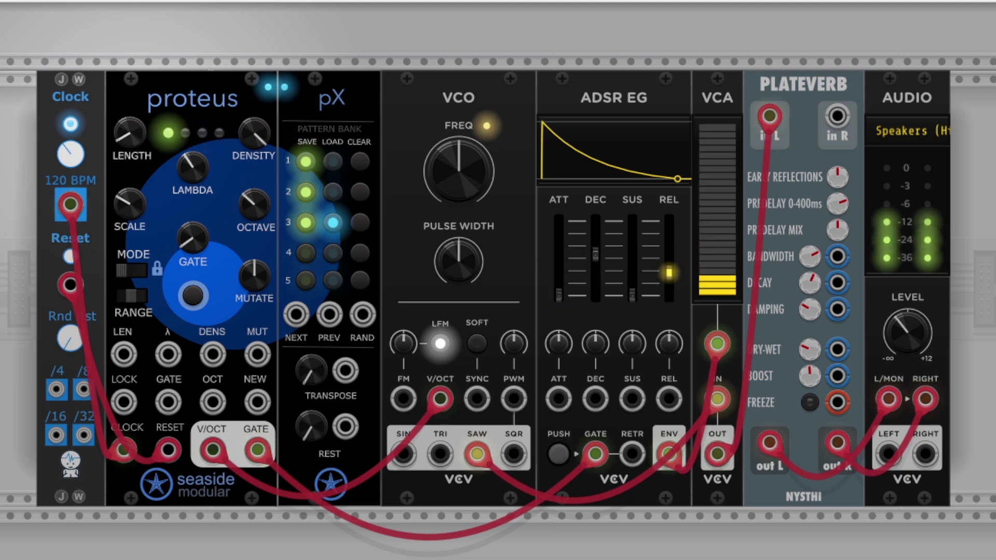
# Check the Proteus LENGTH readout, which shows 6 beats.
pyautogui.rightClick(136, 137)
pyautogui.click(138, 130)
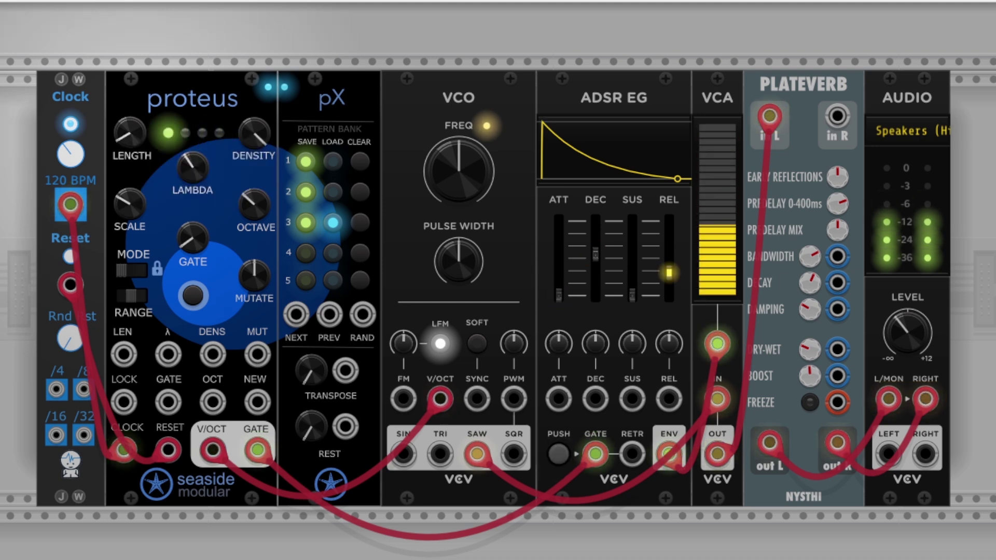
pyautogui.rightClick(132, 132)
pyautogui.click(131, 131)
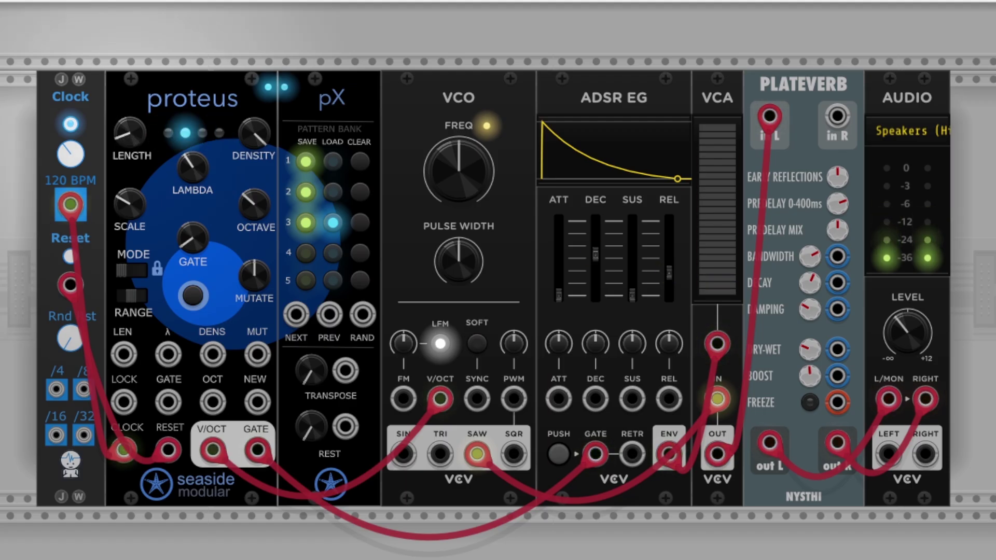
pyautogui.rightClick(121, 137)
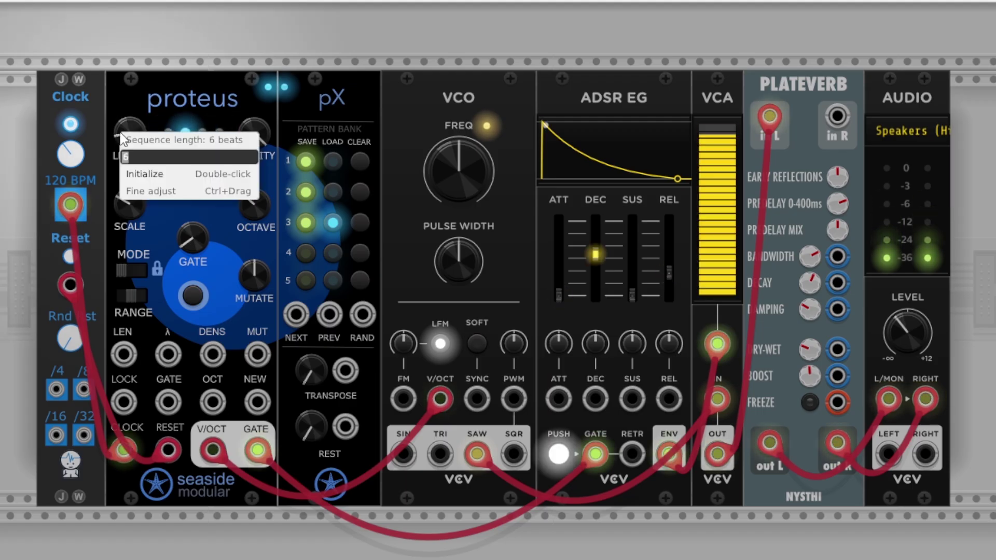
pyautogui.click(123, 121)
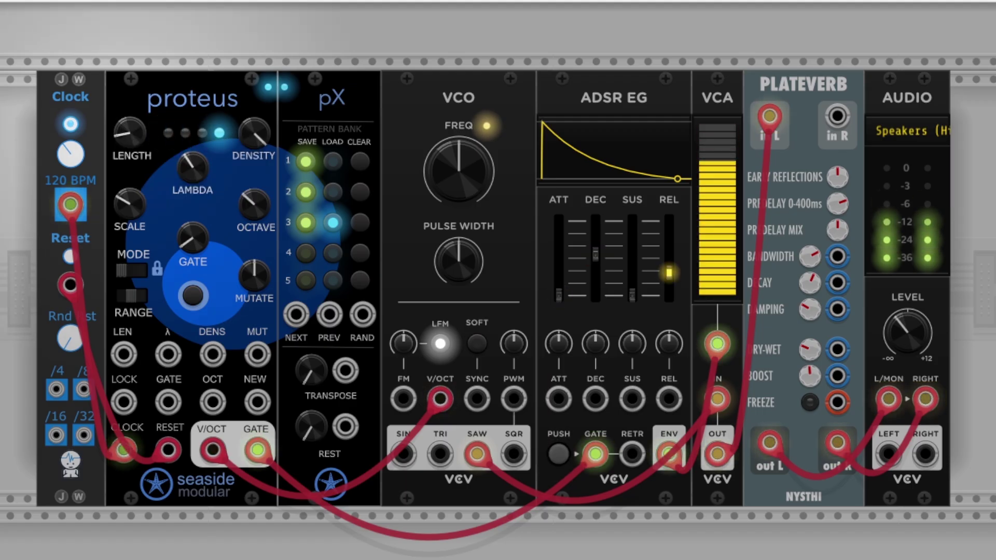
# Confirm the sequence length is 9 beats and set LAMBDA to 2.
pyautogui.rightClick(125, 130)
pyautogui.click(124, 129)
pyautogui.rightClick(126, 133)
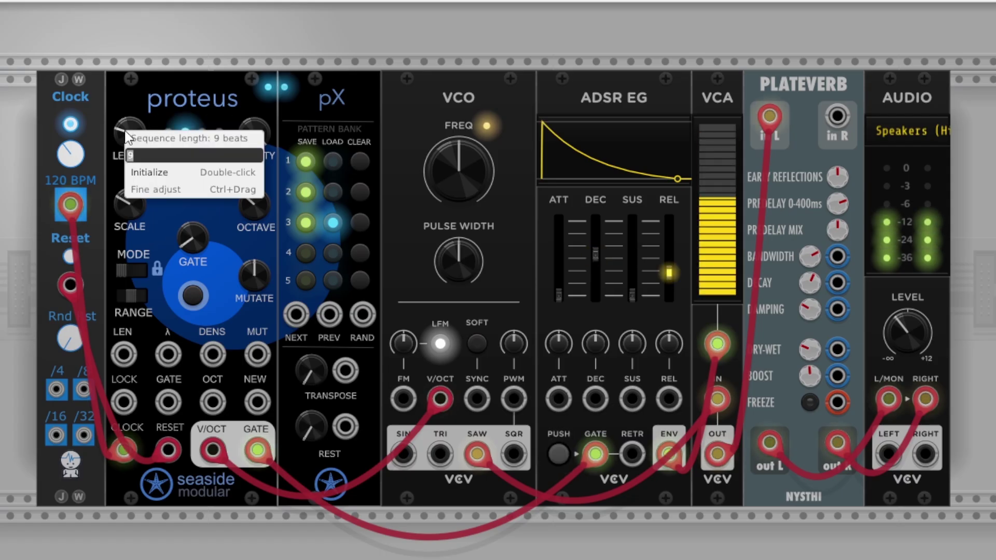
pyautogui.click(125, 131)
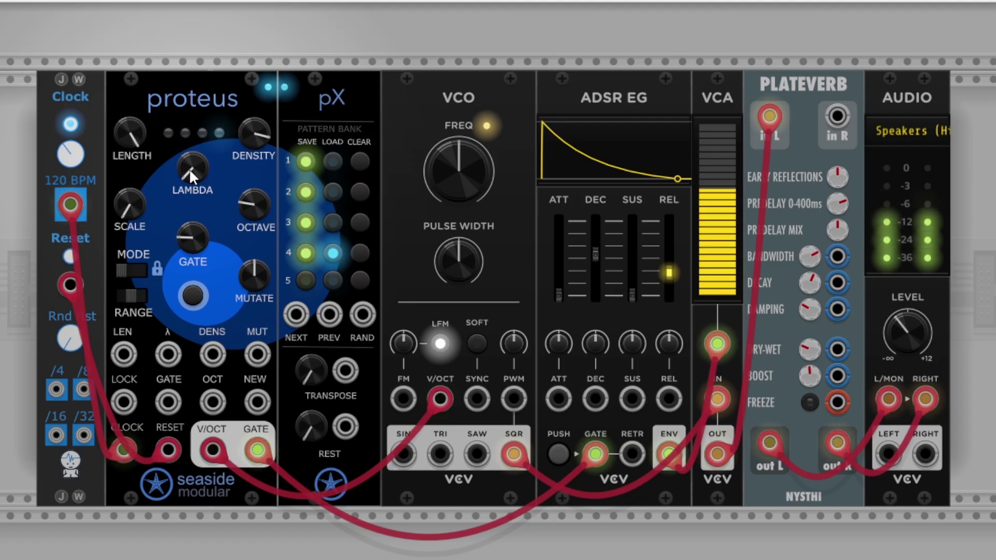
pyautogui.rightClick(191, 174)
pyautogui.press('Return')
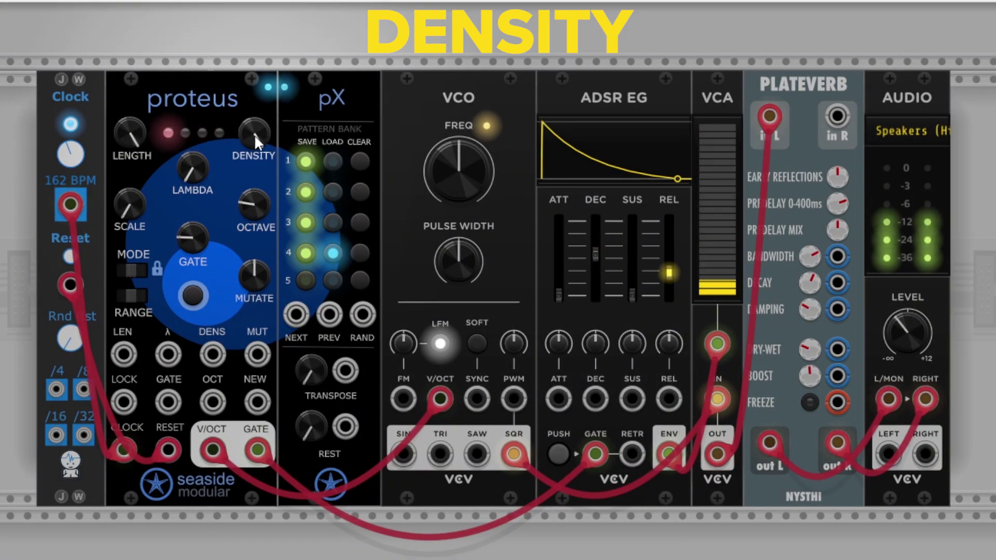
# Turn Proteus DENSITY down from 100% to about the 10:30 position.
pyautogui.rightClick(258, 141)
pyautogui.click(248, 130)
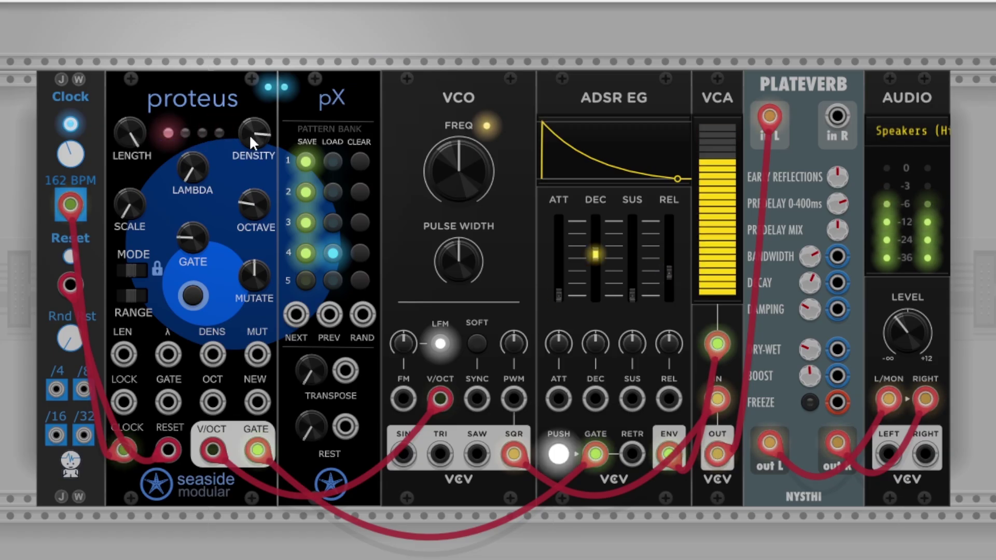
pyautogui.moveTo(249, 135)
pyautogui.mouseDown()
pyautogui.moveTo(250, 148)
pyautogui.moveTo(249, 134)
pyautogui.mouseUp()
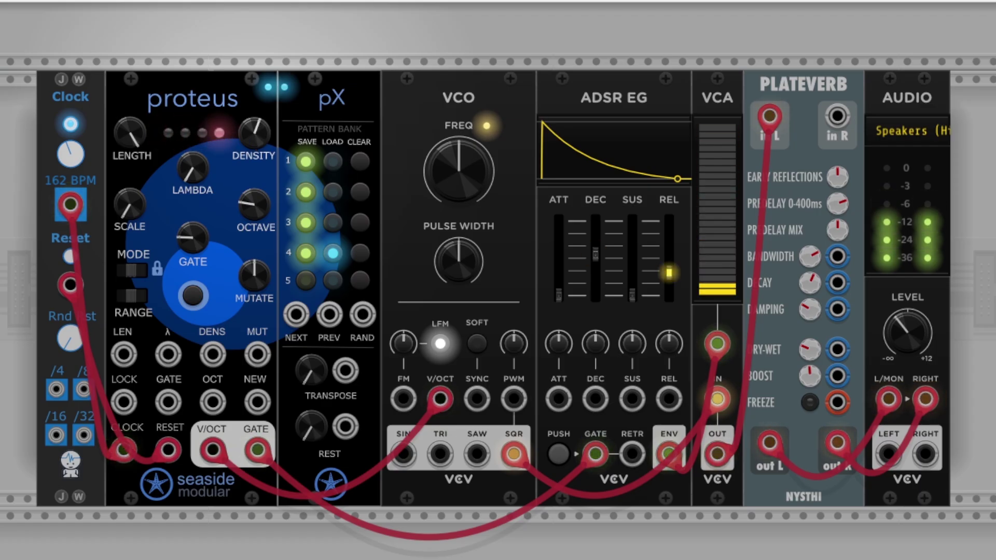
pyautogui.moveTo(249, 133)
pyautogui.mouseDown()
pyautogui.moveTo(250, 144)
pyautogui.moveTo(249, 133)
pyautogui.mouseUp()
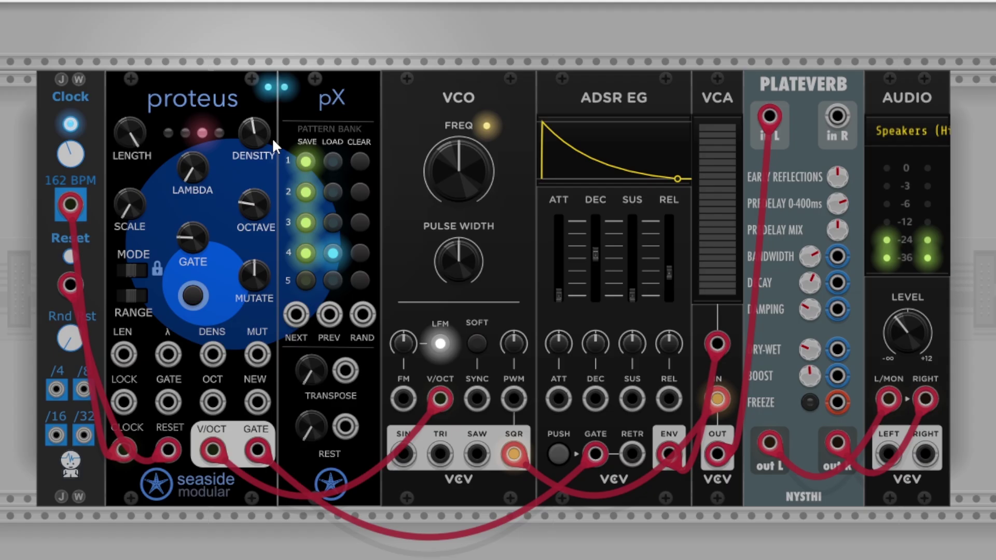
pyautogui.moveTo(260, 130); pyautogui.dragTo(260, 140)
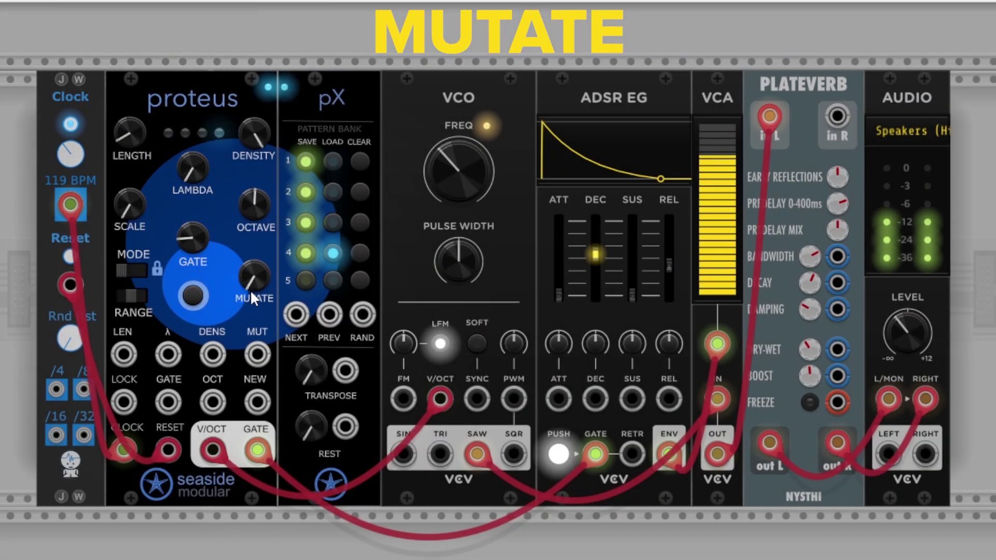
pyautogui.moveTo(250, 290); pyautogui.dragTo(250, 288)
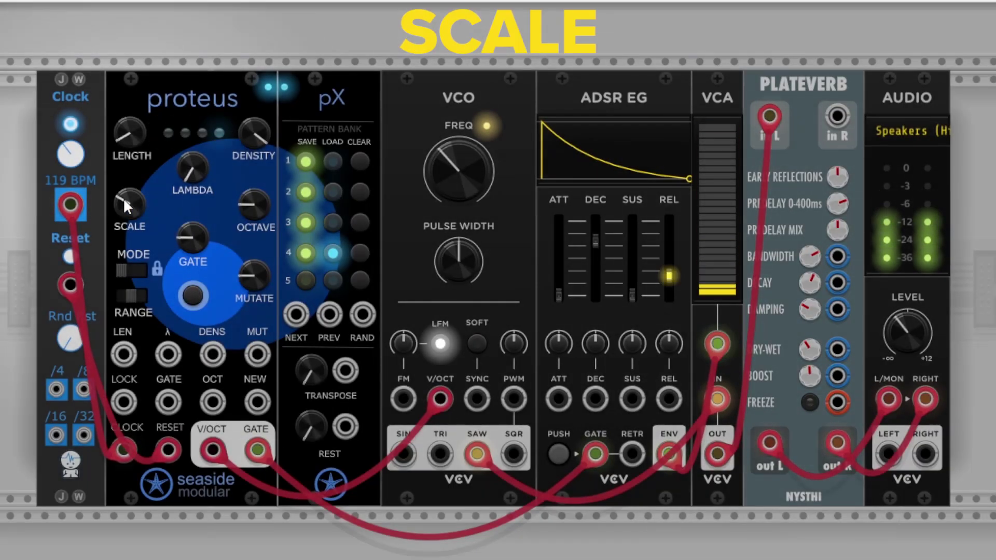
# Turn SCALE from Major Pentatonic to Major, then Ahir Bhairav, checking each in its menu.
pyautogui.rightClick(123, 198)
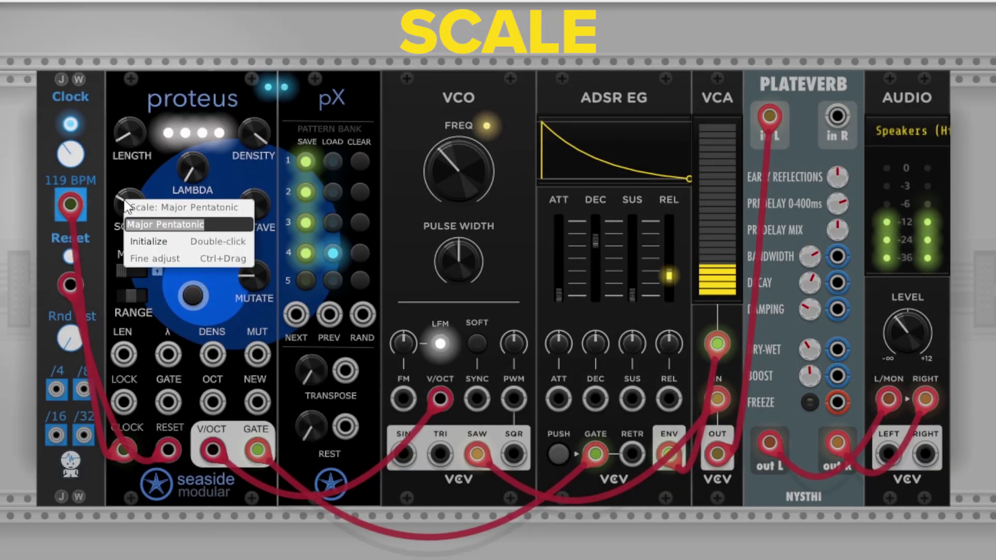
pyautogui.click(117, 199)
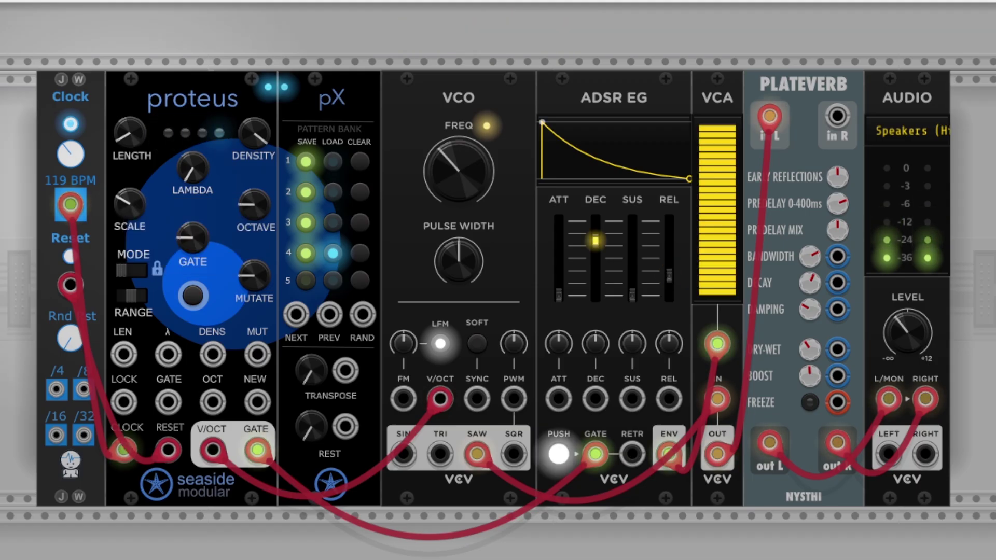
pyautogui.rightClick(119, 201)
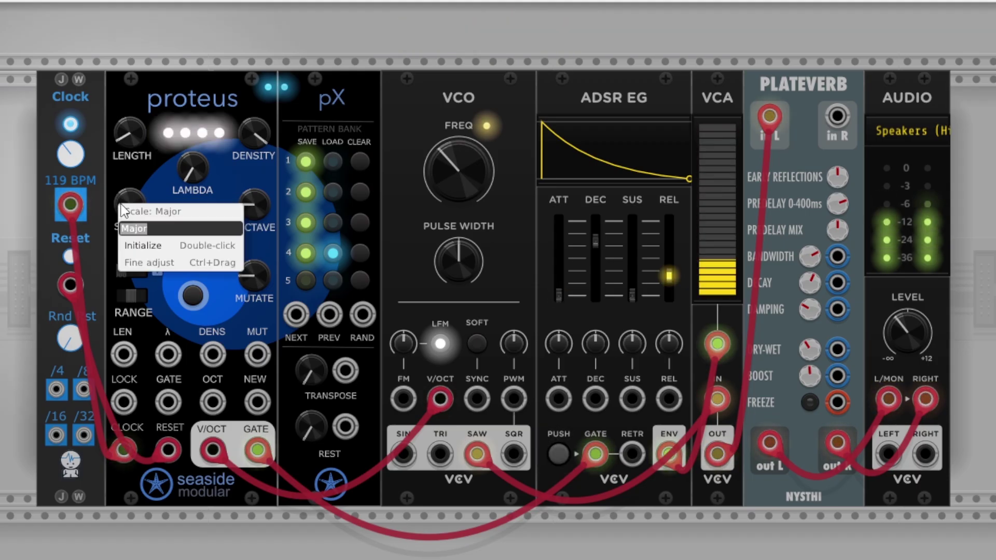
pyautogui.click(123, 179)
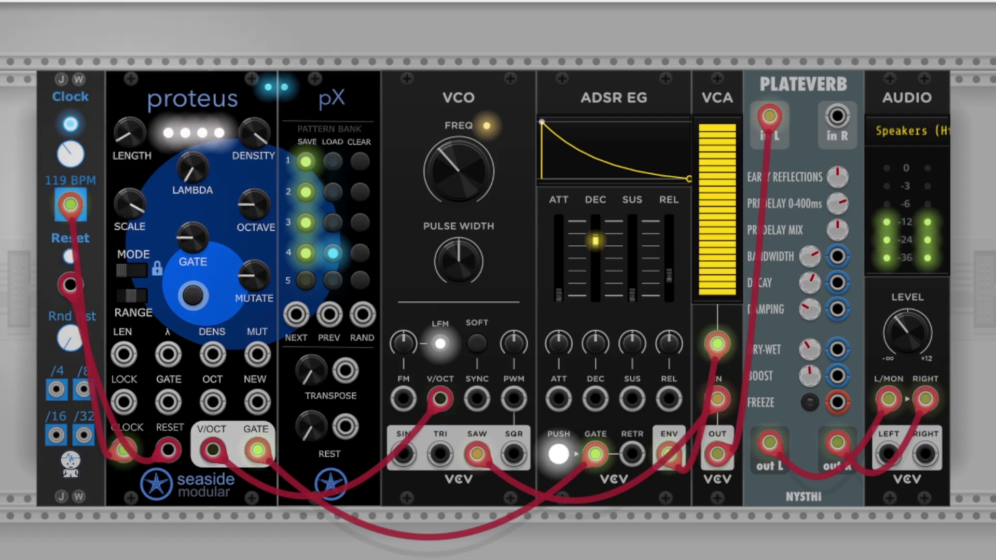
pyautogui.rightClick(130, 203)
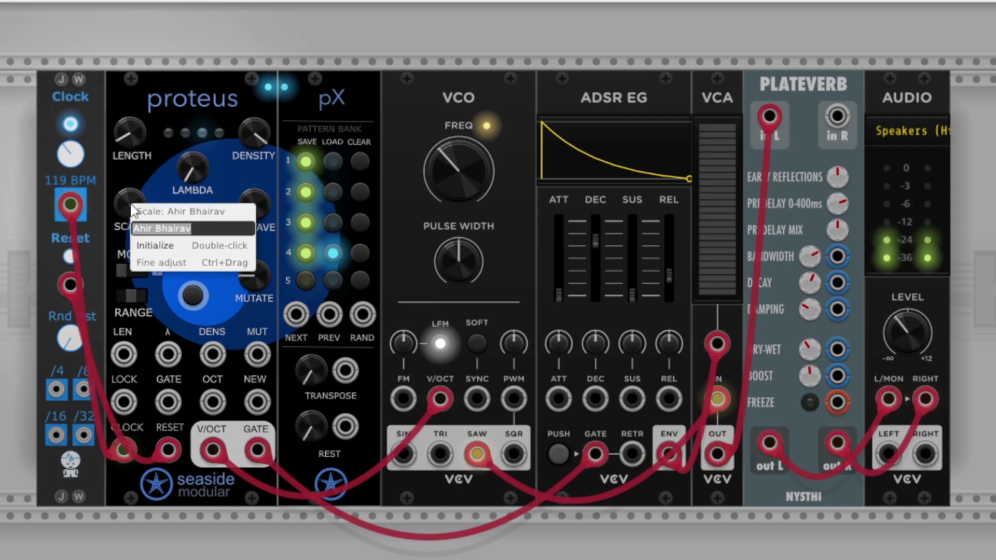
pyautogui.click(194, 294)
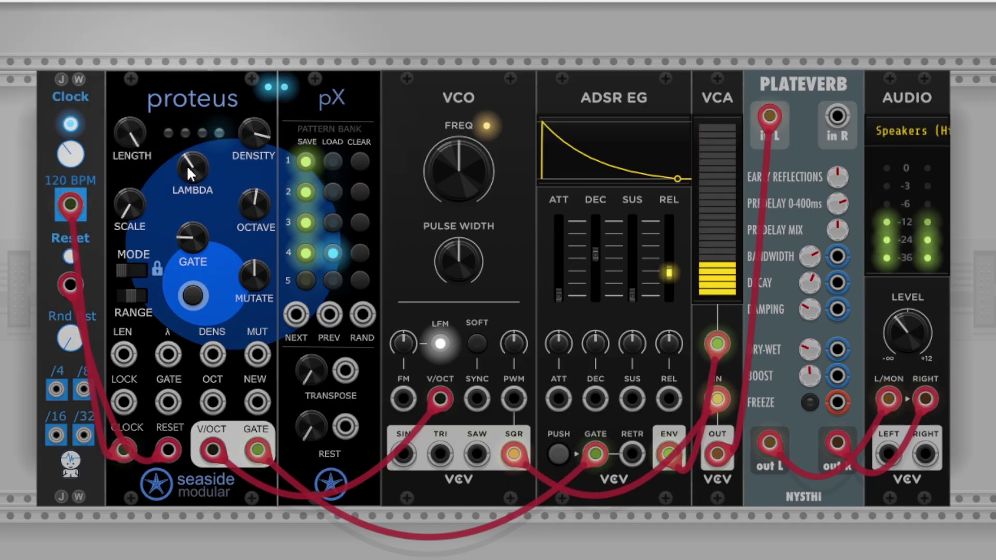
# Load pX slot 2, lower VCO FREQ, toggle MODE and set OCTAVE to 12 o'clock.
pyautogui.click(327, 193)
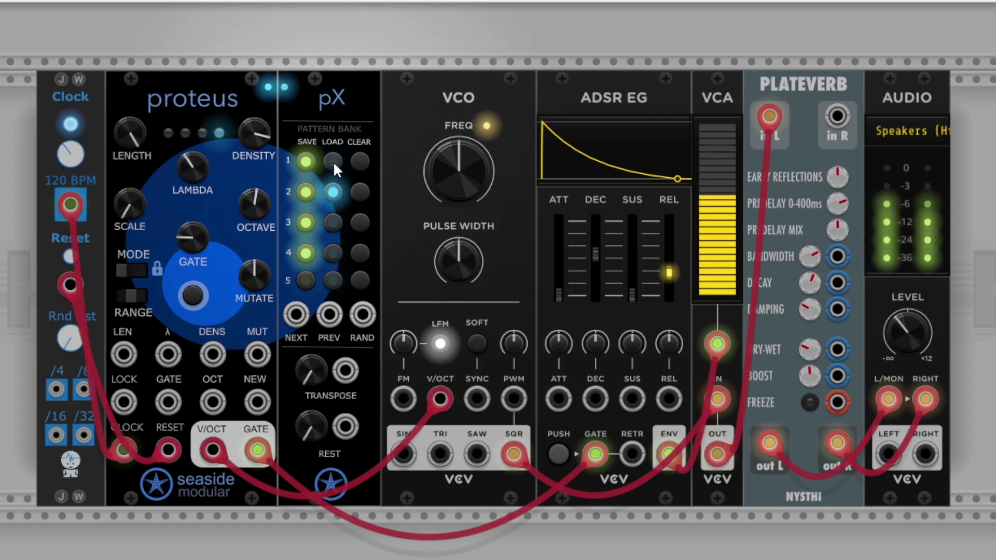
pyautogui.moveTo(459, 167); pyautogui.dragTo(458, 190)
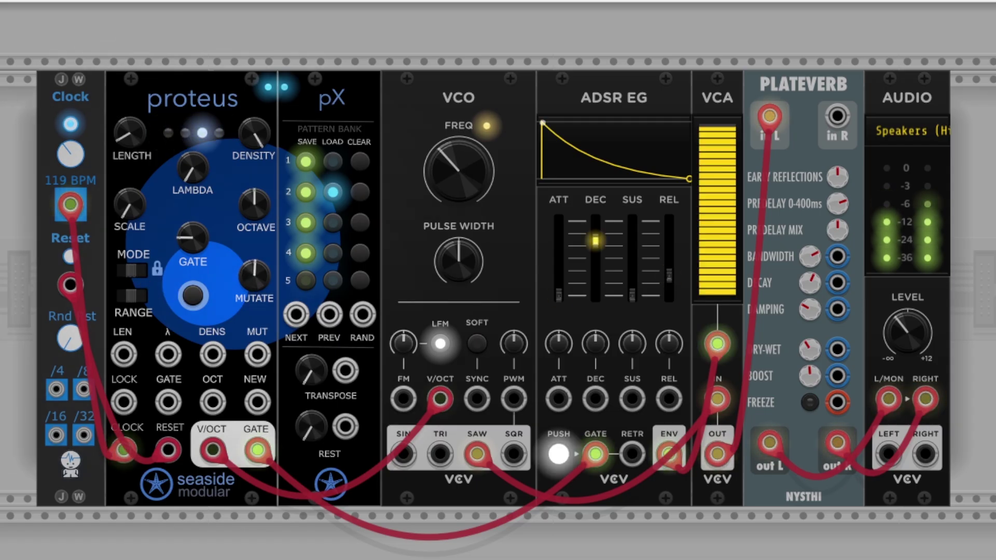
pyautogui.click(140, 272)
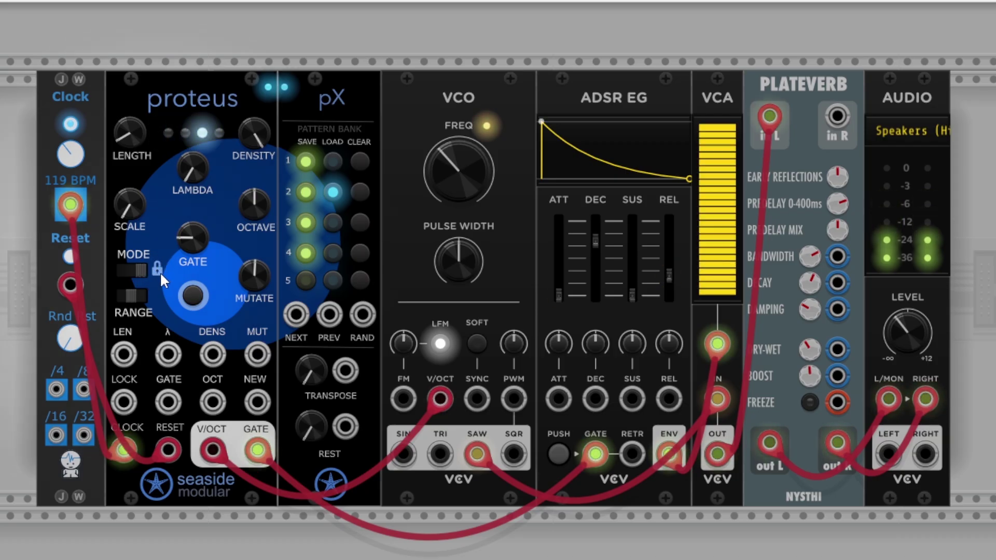
pyautogui.moveTo(254, 205); pyautogui.dragTo(254, 222)
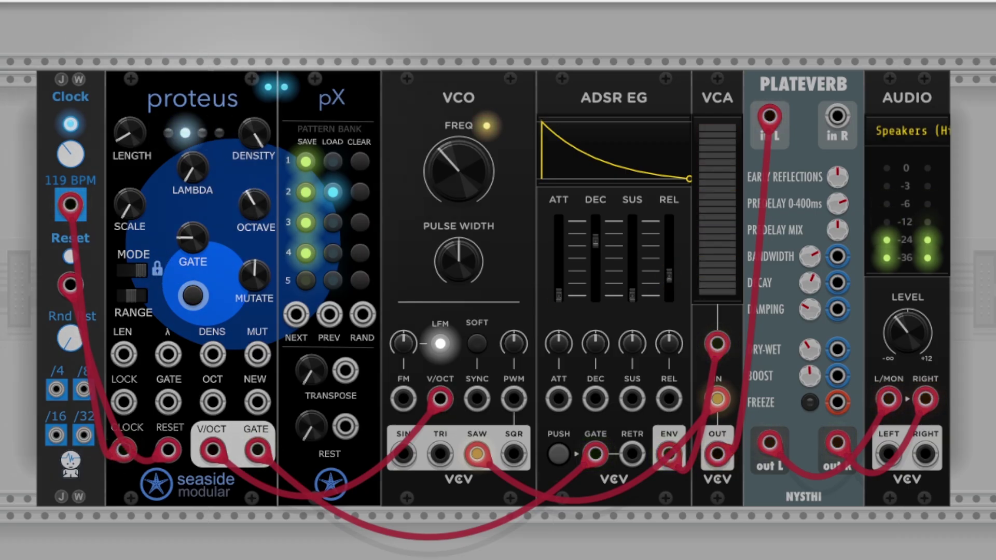
pyautogui.moveTo(254, 205); pyautogui.dragTo(254, 257)
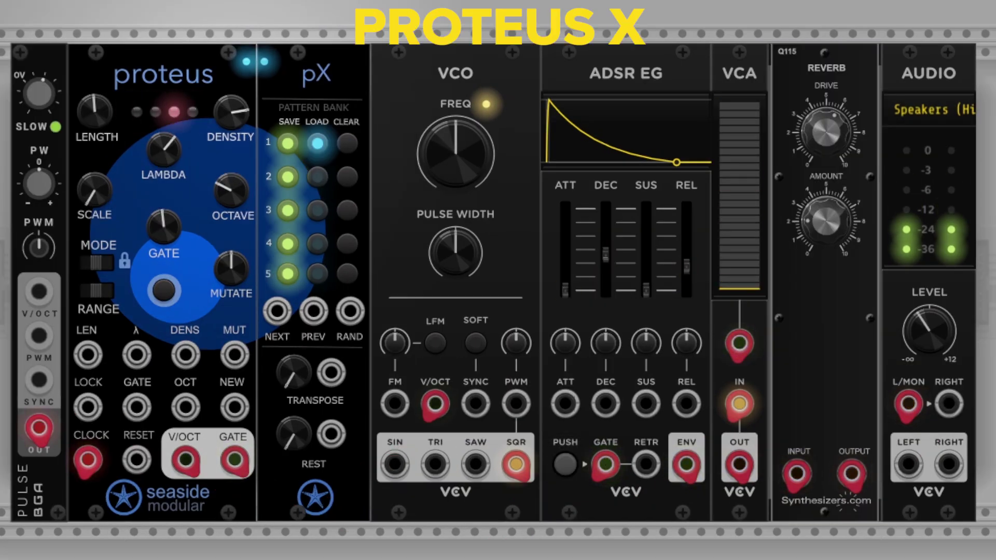
# Load pX slot 2, then pX slot 3.
pyautogui.click(311, 174)
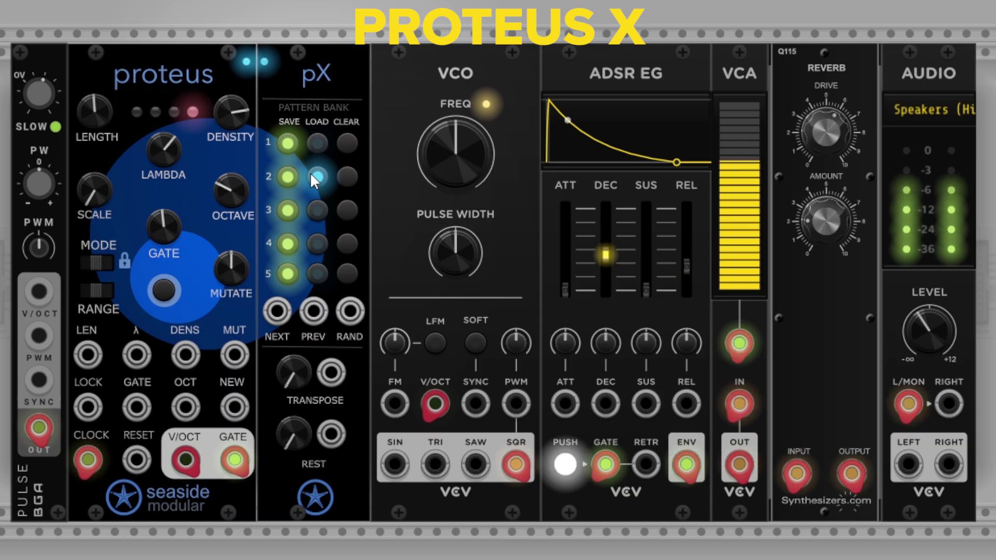
pyautogui.click(318, 209)
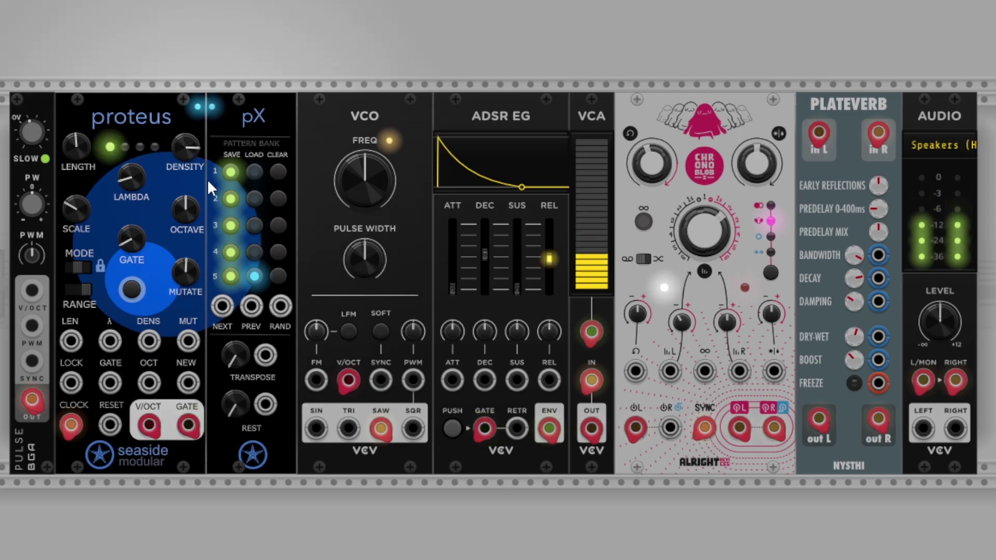
# Load pX slot 2 and turn the Proteus DENSITY knob clockwise.
pyautogui.click(256, 198)
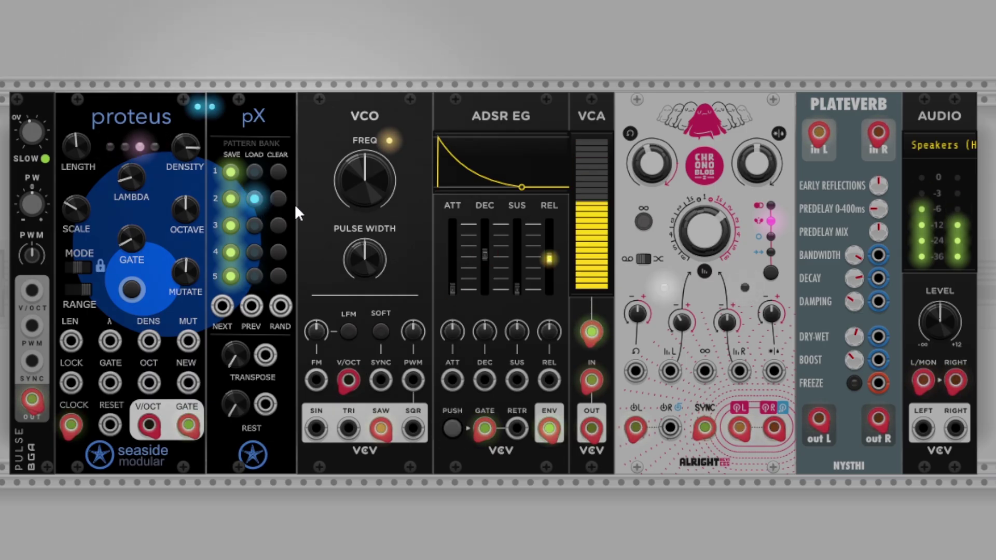
pyautogui.moveTo(188, 154); pyautogui.dragTo(189, 144)
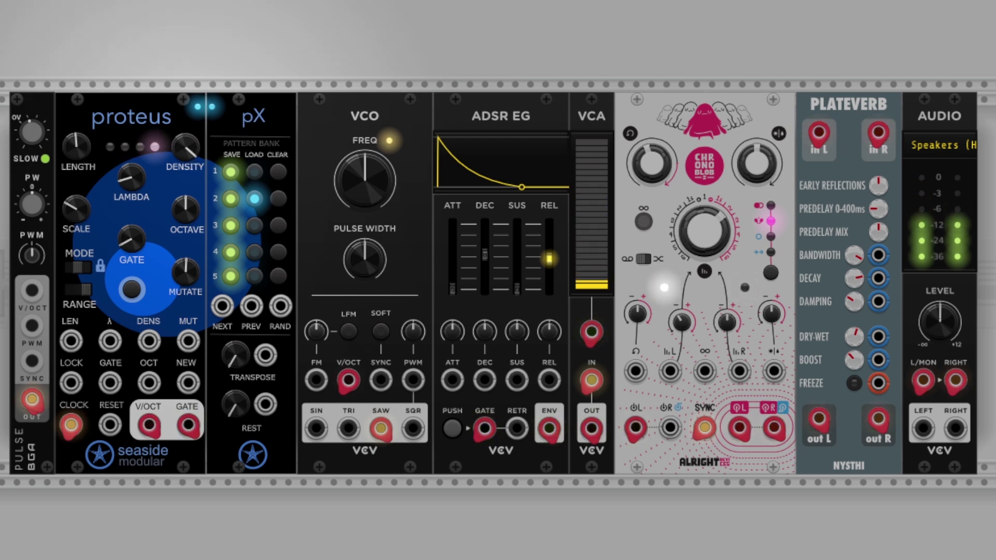